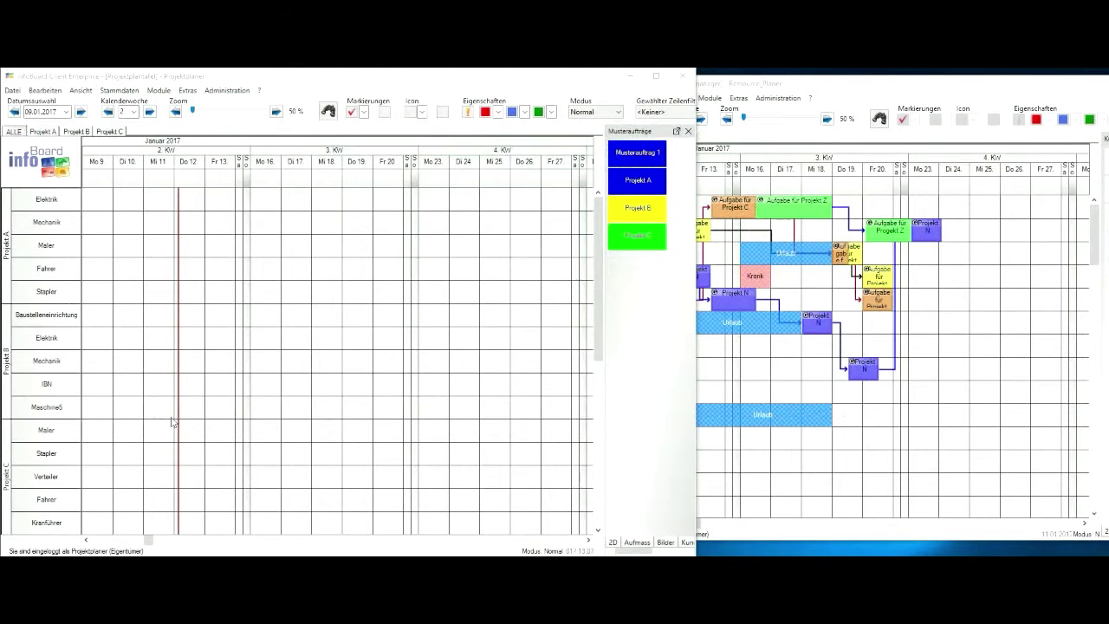
Step: Place the Projekt A sample order from Musteraufträge onto the project board grid
click(899, 92)
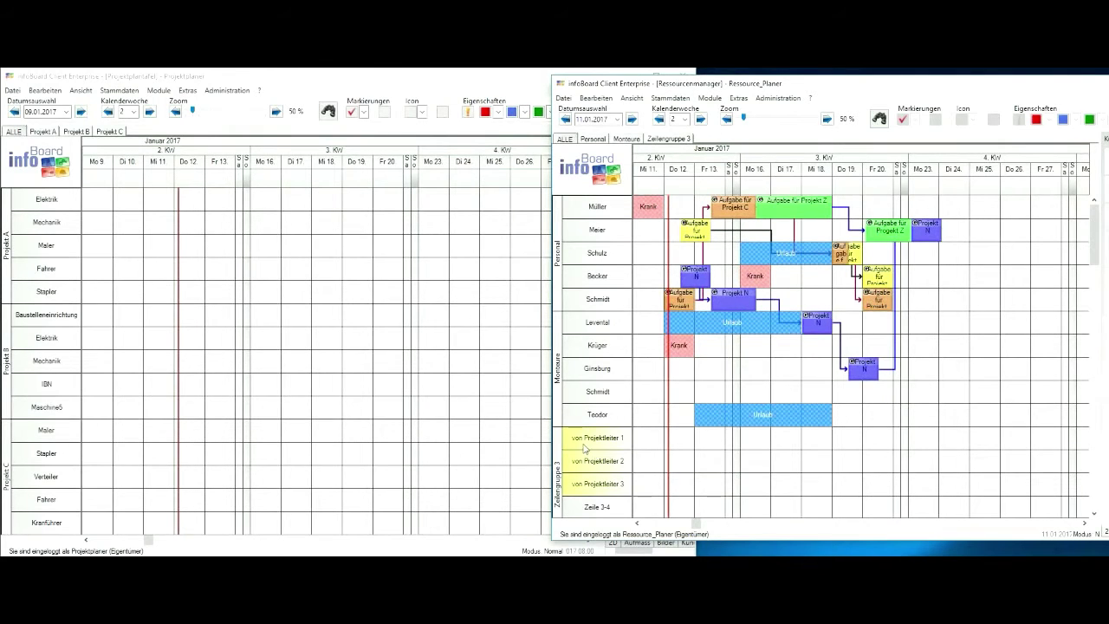
click(325, 82)
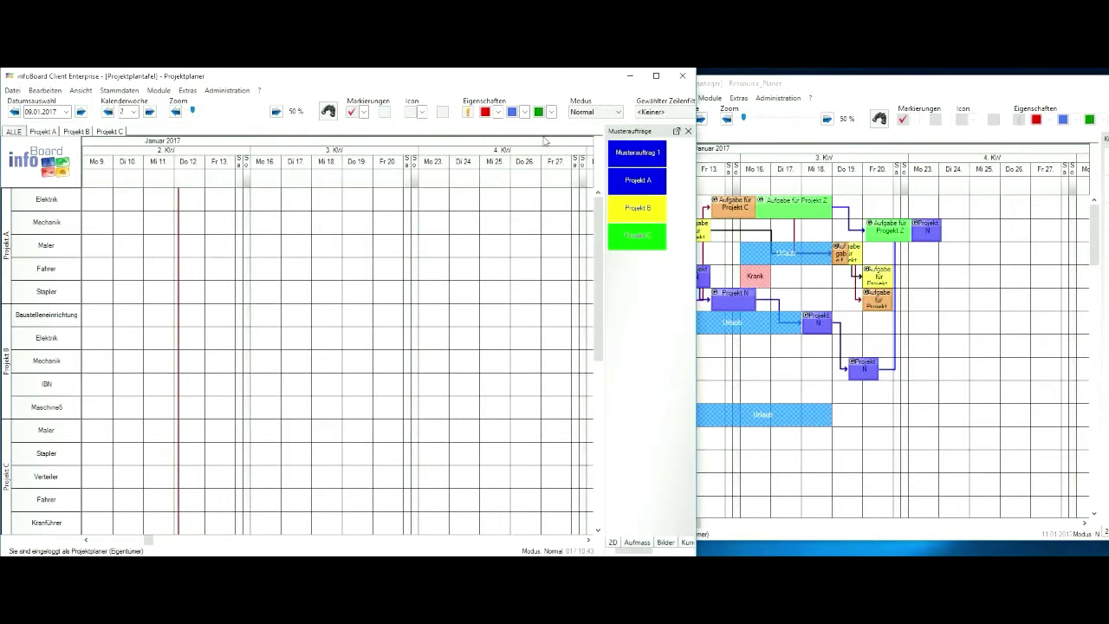
mouse_move(646, 185)
mouse_down()
mouse_move(206, 215)
mouse_move(241, 202)
mouse_up()
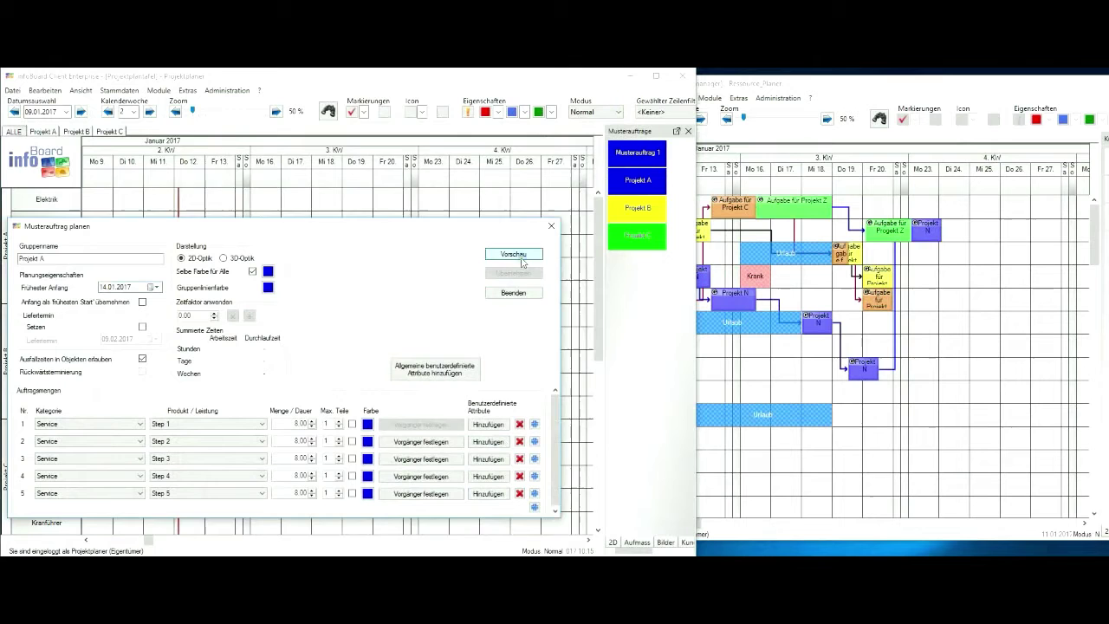
Step: Preview the Projekt A plan with the earliest start 13.01.2017 and finish planning
click(513, 254)
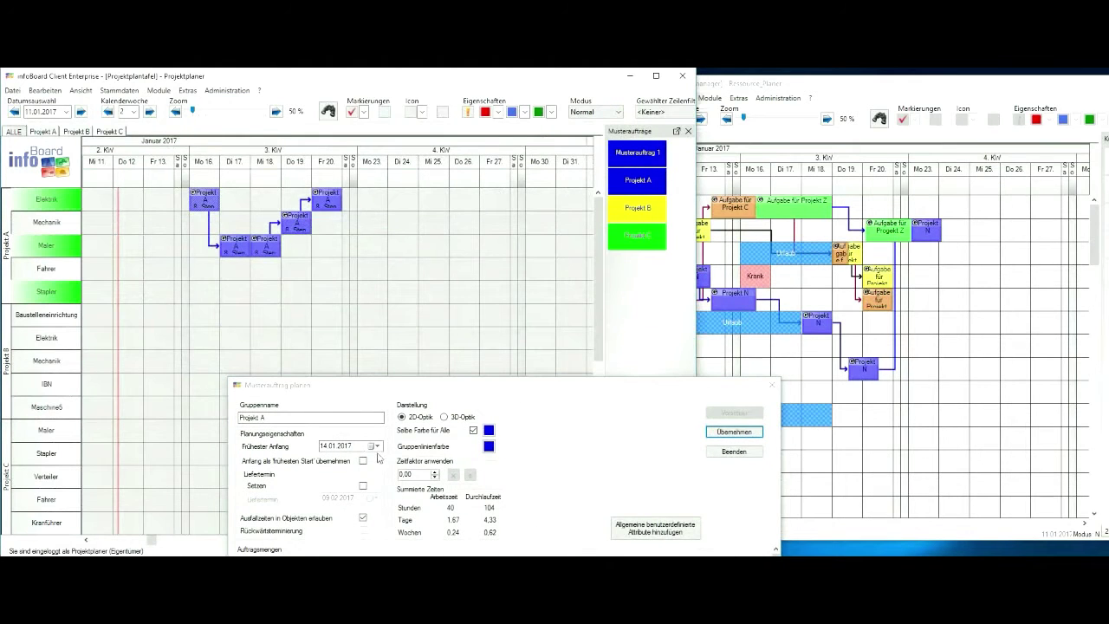
click(377, 446)
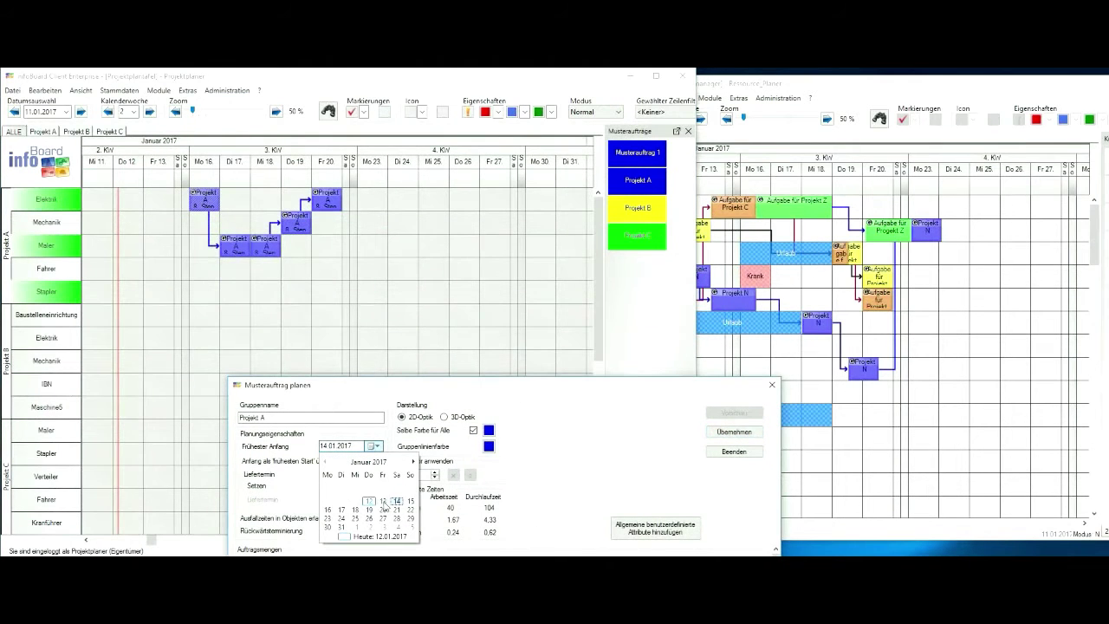
click(383, 501)
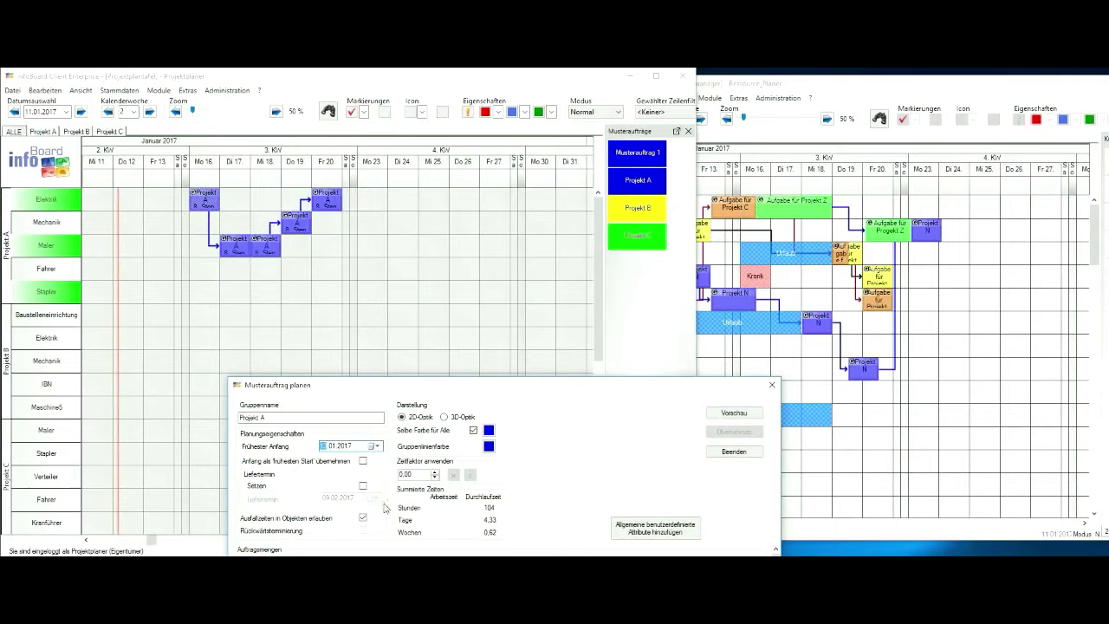
click(734, 413)
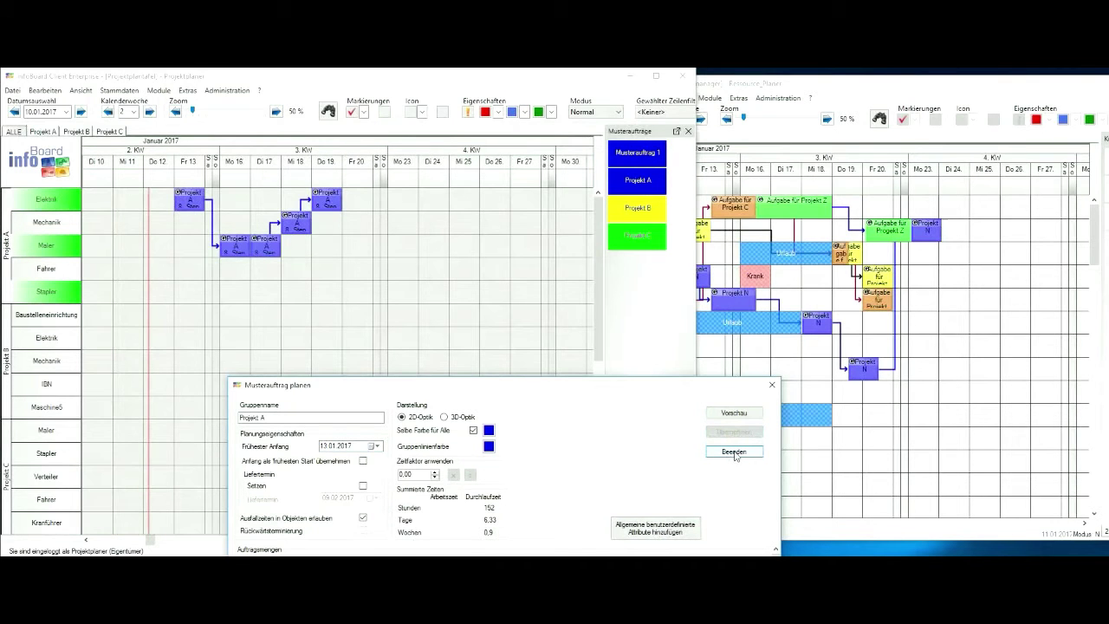
click(734, 452)
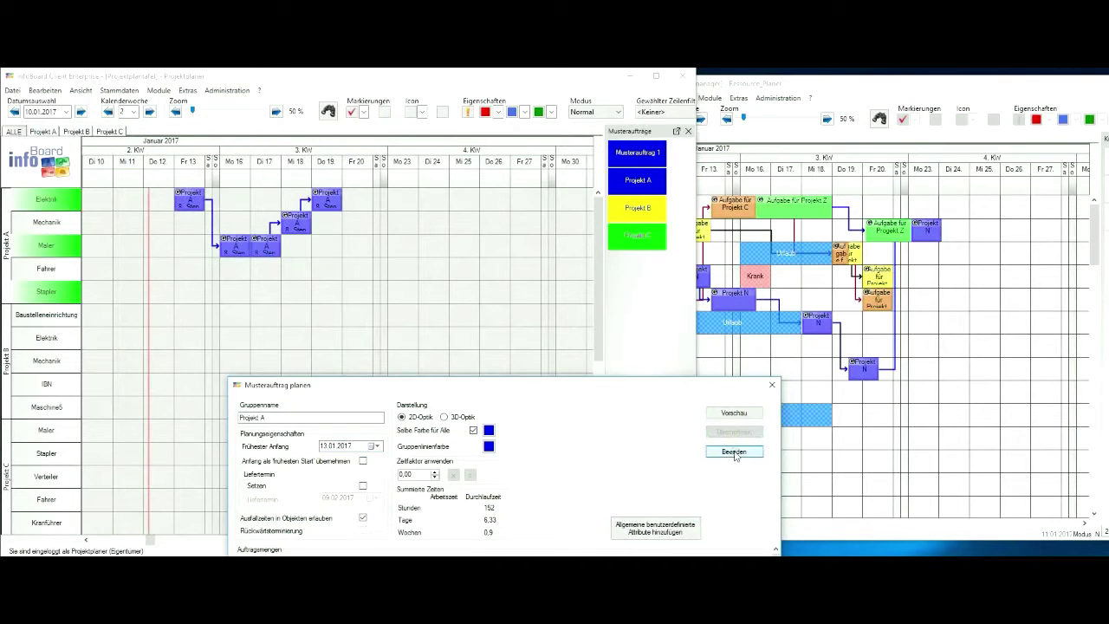
Step: Move the Projekt A tasks from Projektleiter 1 onto the Krüger, Meier, Becker and Müller rows
click(832, 529)
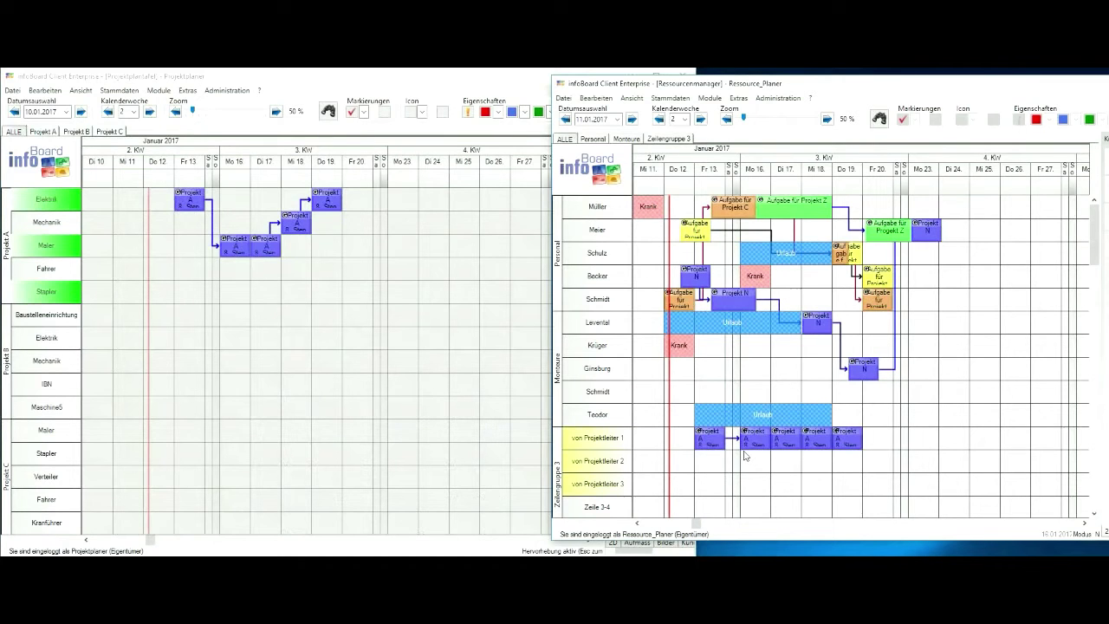
mouse_move(708, 436)
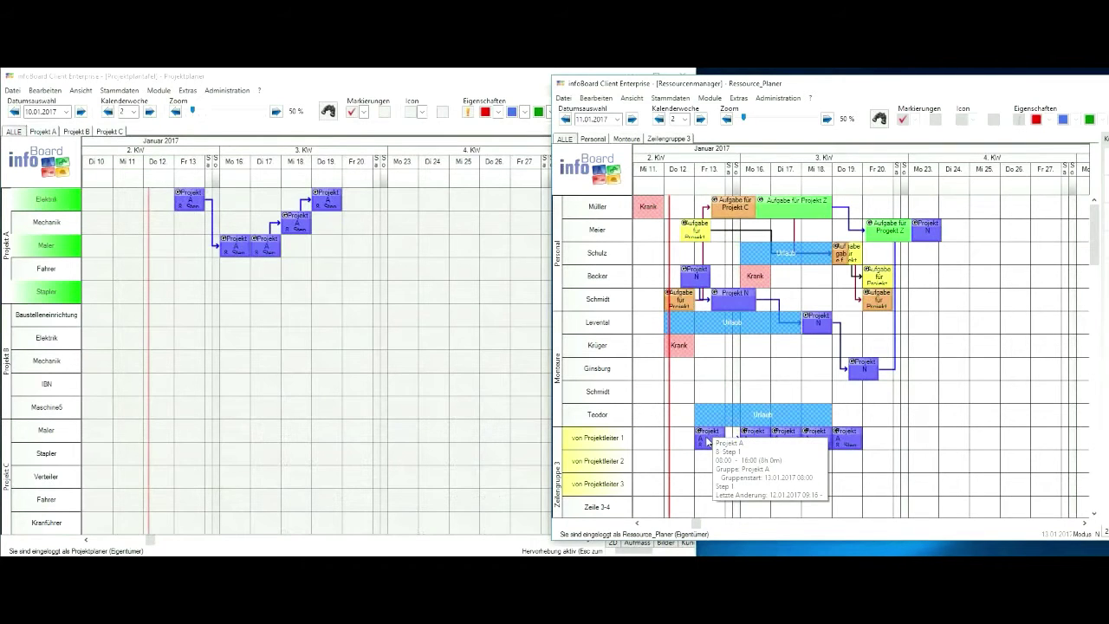
drag(708, 442, 706, 397)
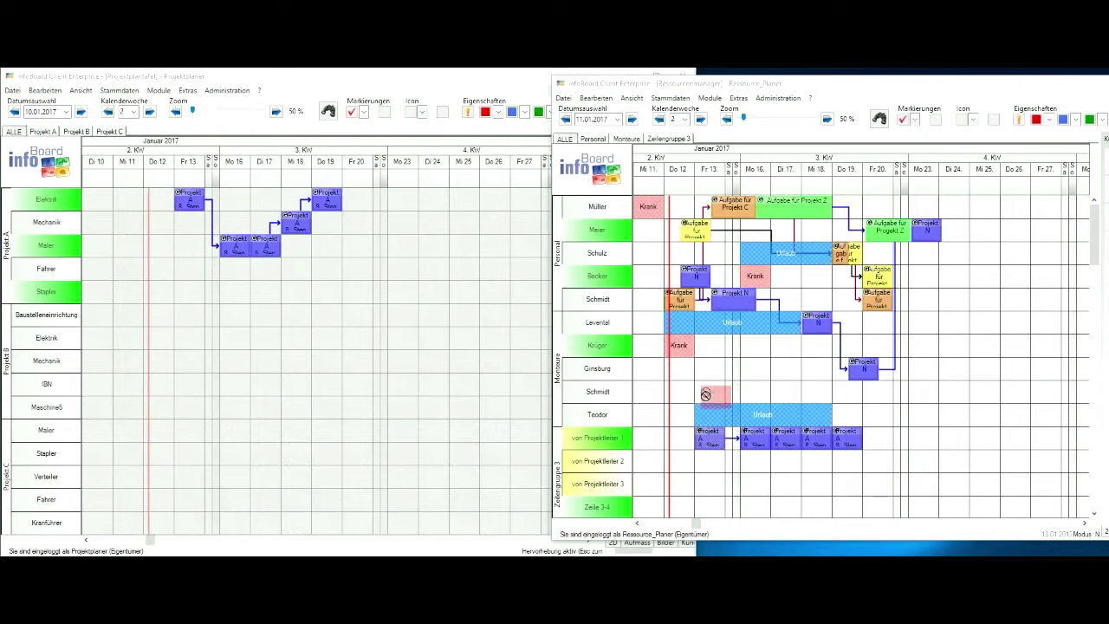
drag(707, 396, 703, 348)
mouse_move(754, 437)
mouse_down()
mouse_move(761, 286)
mouse_move(748, 236)
mouse_up()
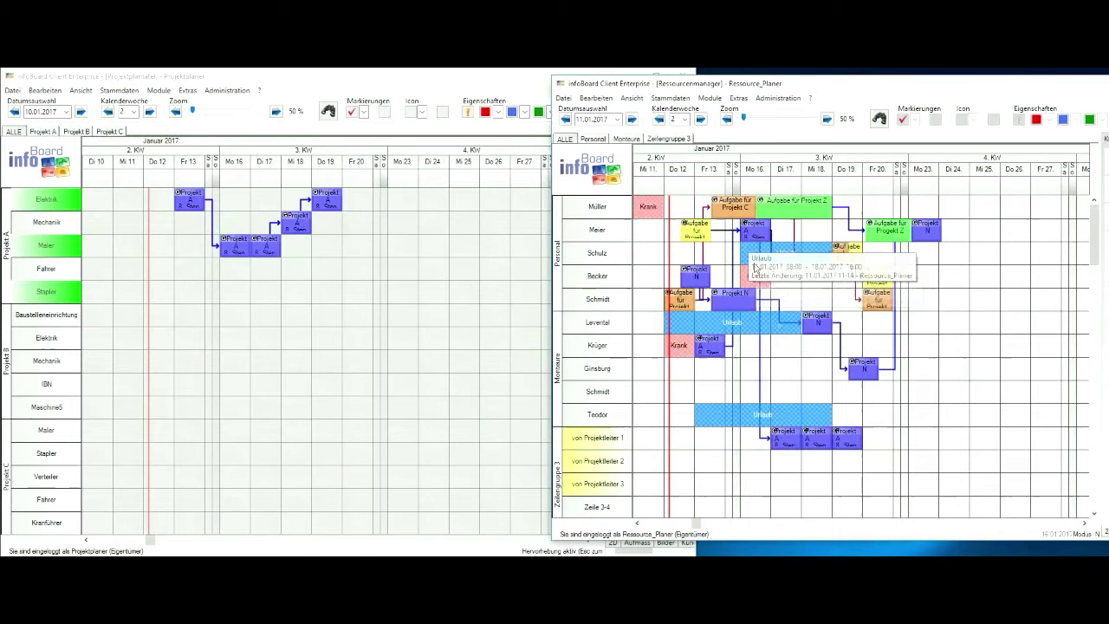
mouse_move(811, 438)
mouse_down()
mouse_move(804, 322)
mouse_move(781, 283)
mouse_up()
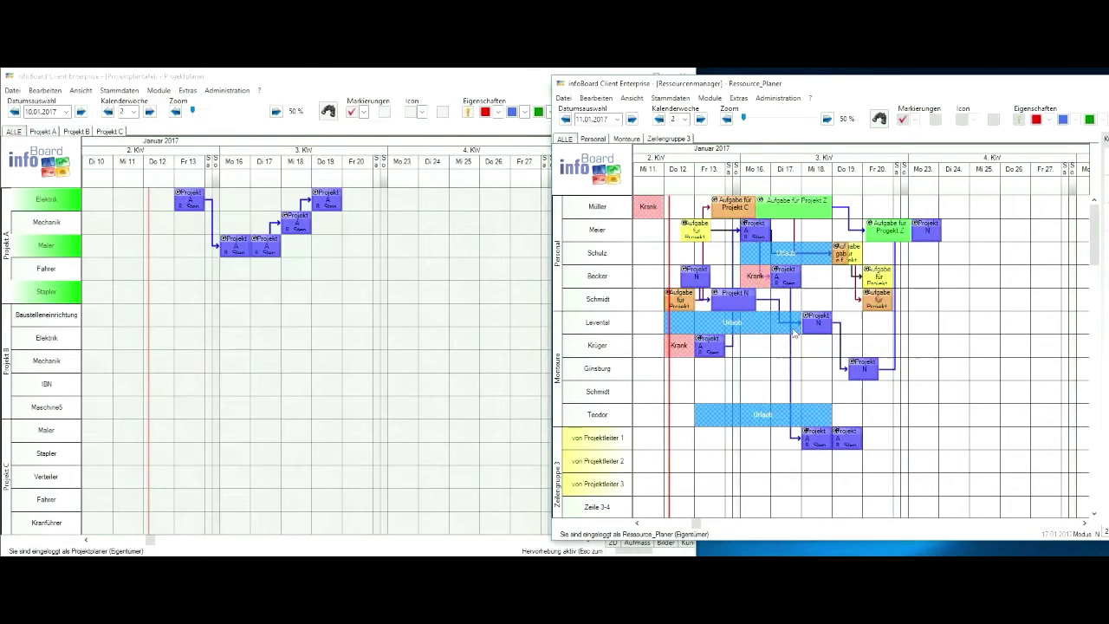
mouse_move(815, 433)
mouse_down()
mouse_move(826, 347)
mouse_move(812, 231)
mouse_up()
mouse_move(854, 446)
mouse_down()
mouse_move(856, 283)
mouse_move(839, 282)
mouse_up()
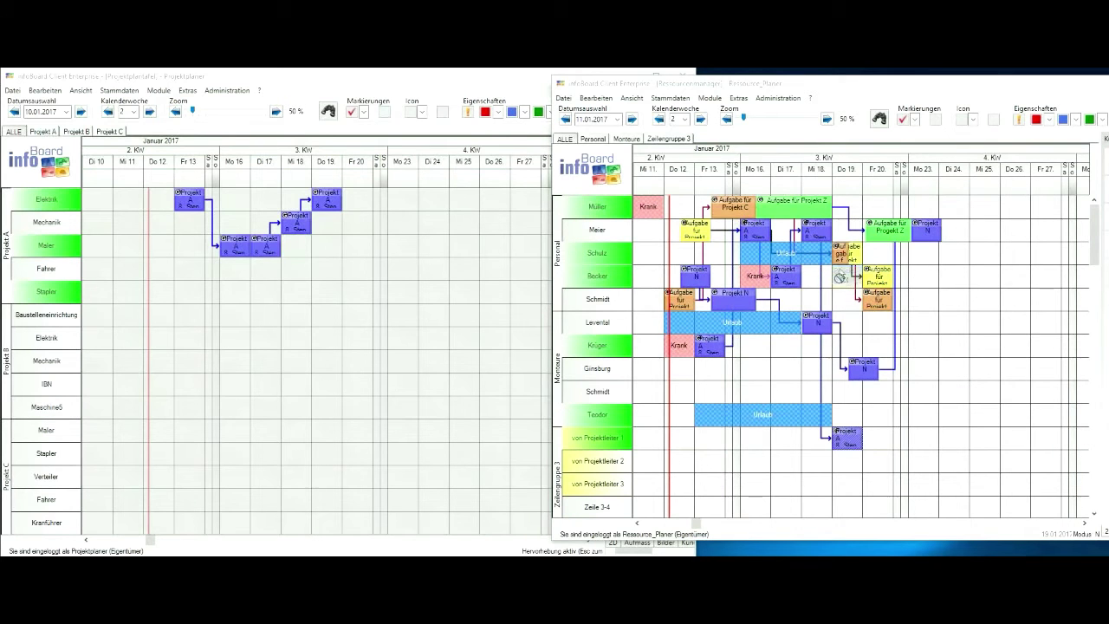
drag(839, 281, 841, 215)
mouse_move(754, 230)
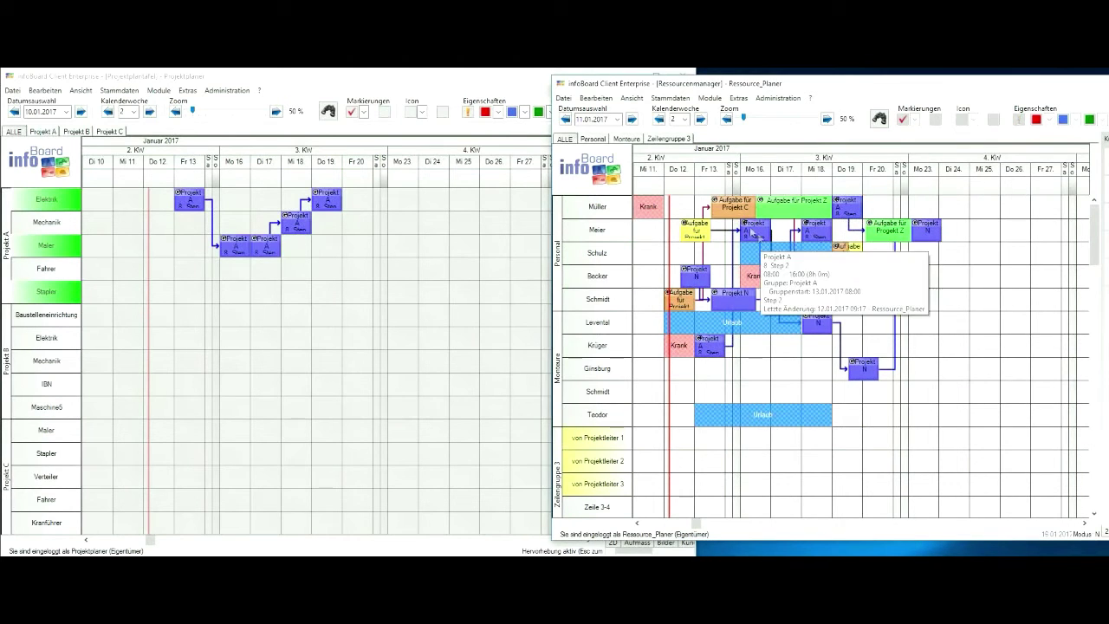
drag(752, 230, 764, 300)
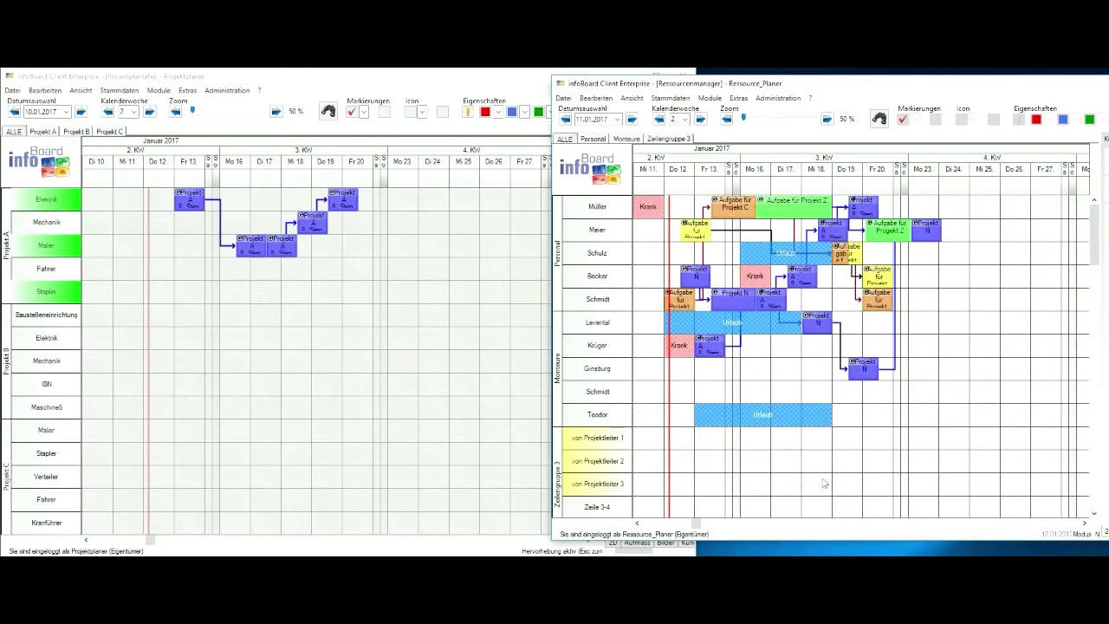
Step: Drop the Projekt B sample order on the project board with earliest start 13 January
click(499, 451)
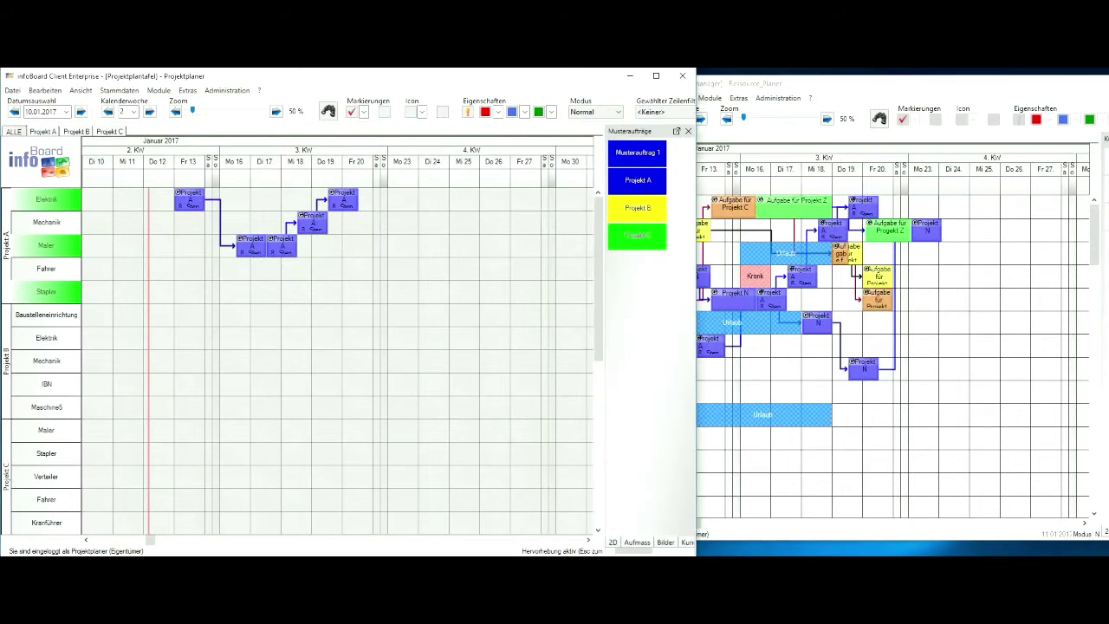
mouse_move(619, 228)
mouse_down()
mouse_move(163, 340)
mouse_move(208, 328)
mouse_up()
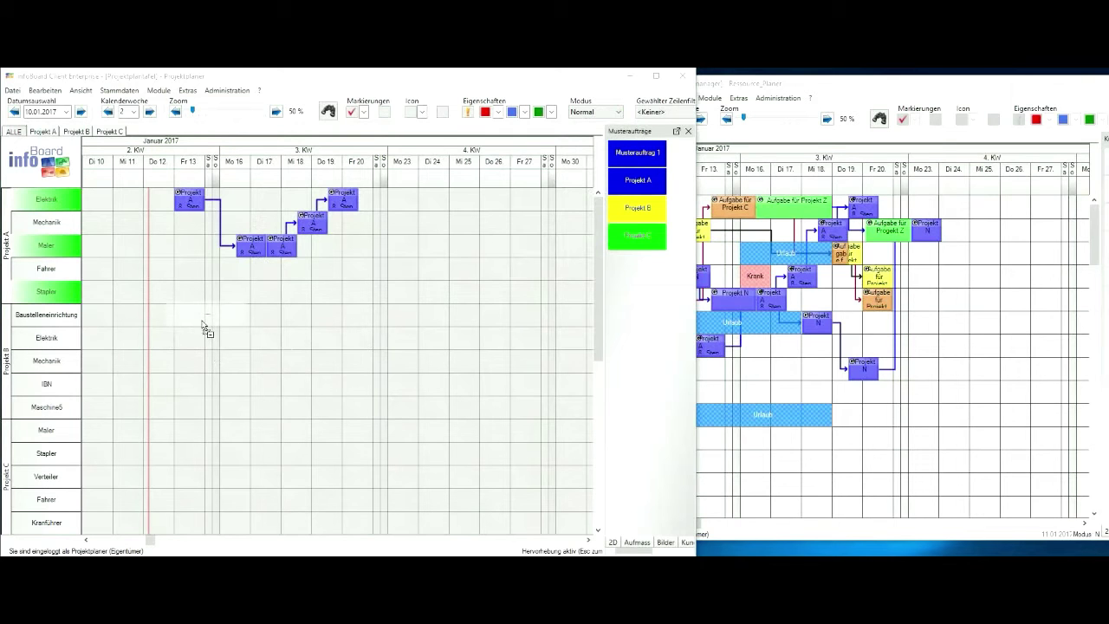
drag(208, 328, 208, 327)
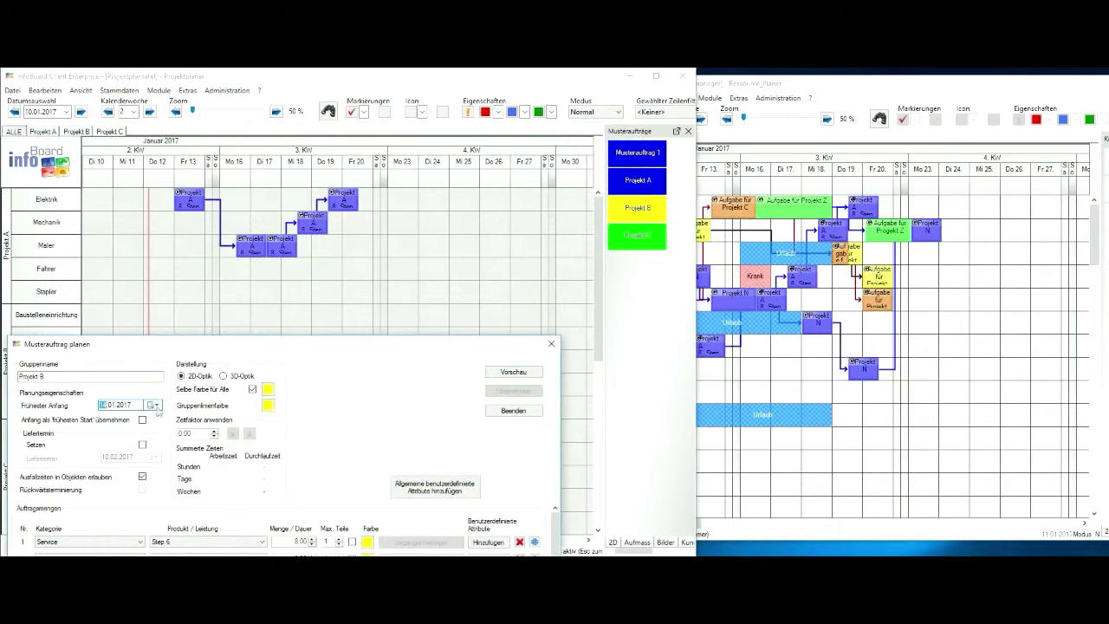
click(154, 404)
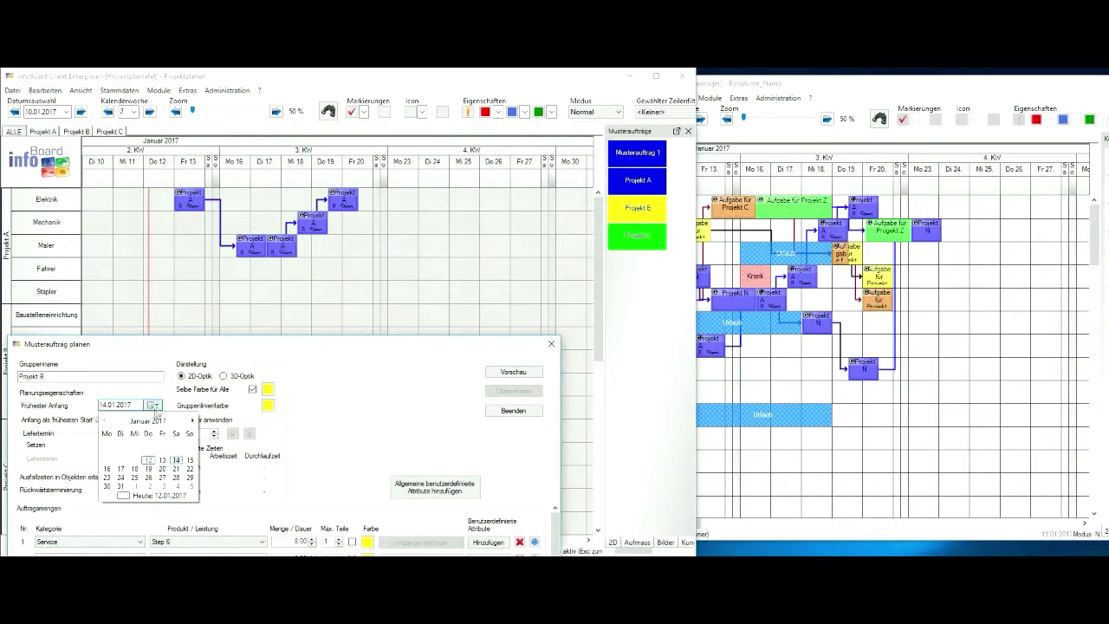
click(135, 477)
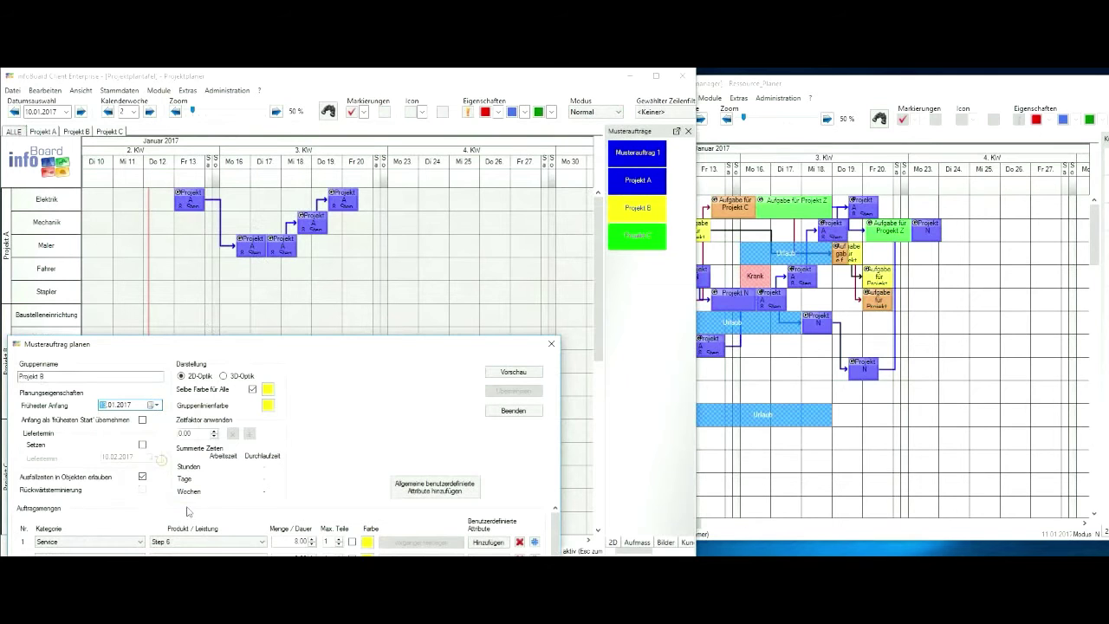
Step: Preview and apply the yellow Projekt B plan, then close the planning dialog
click(513, 372)
mouse_move(359, 347)
mouse_down()
mouse_move(398, 471)
mouse_move(408, 384)
mouse_up()
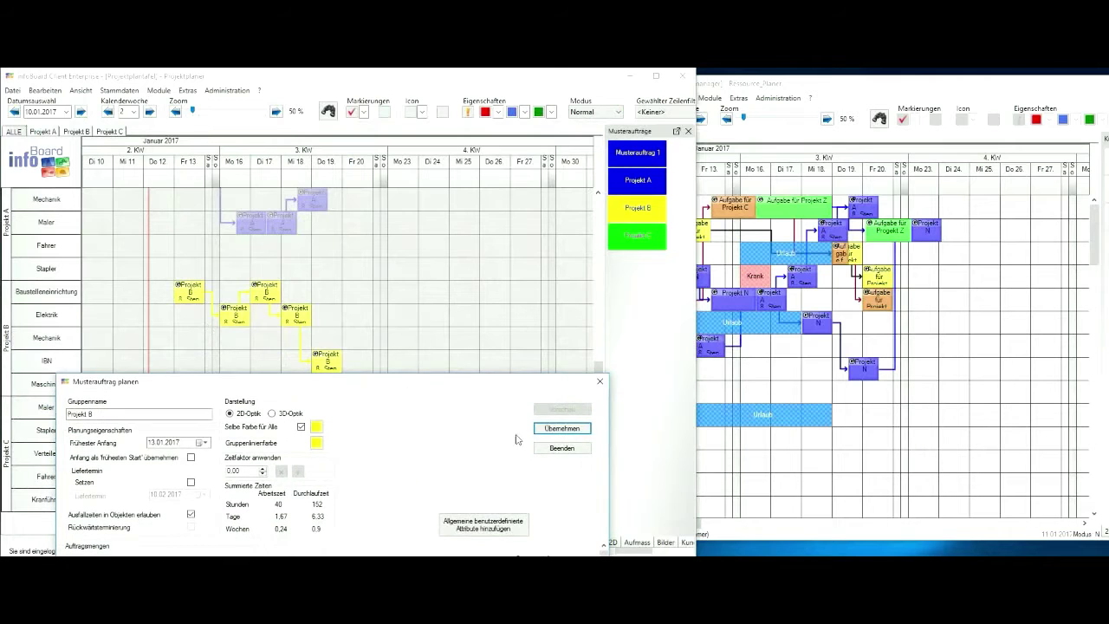
click(562, 428)
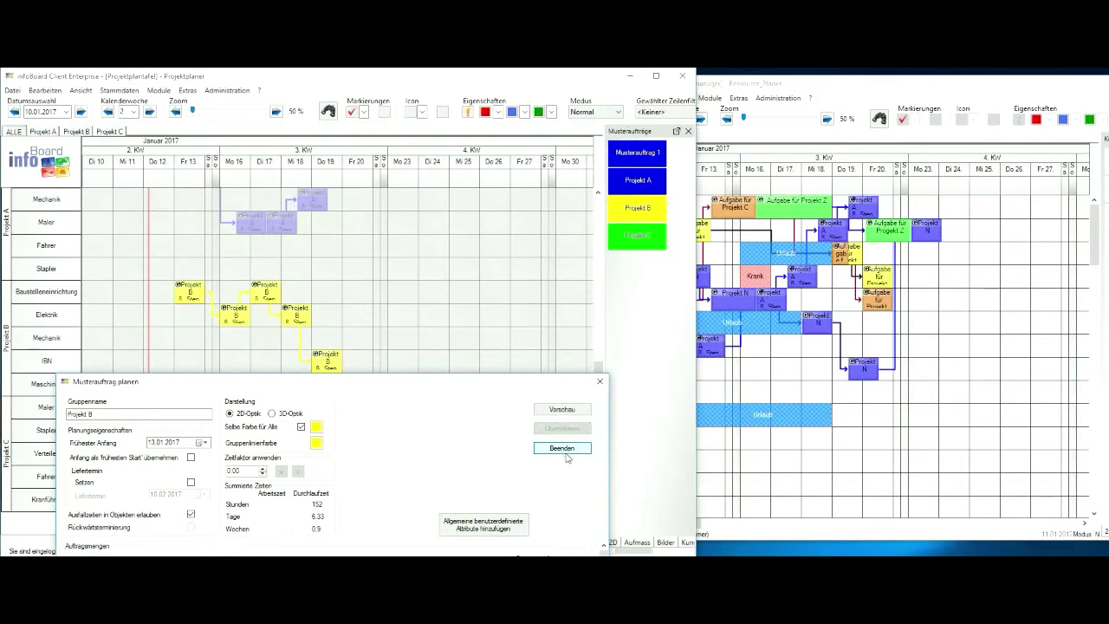
click(565, 449)
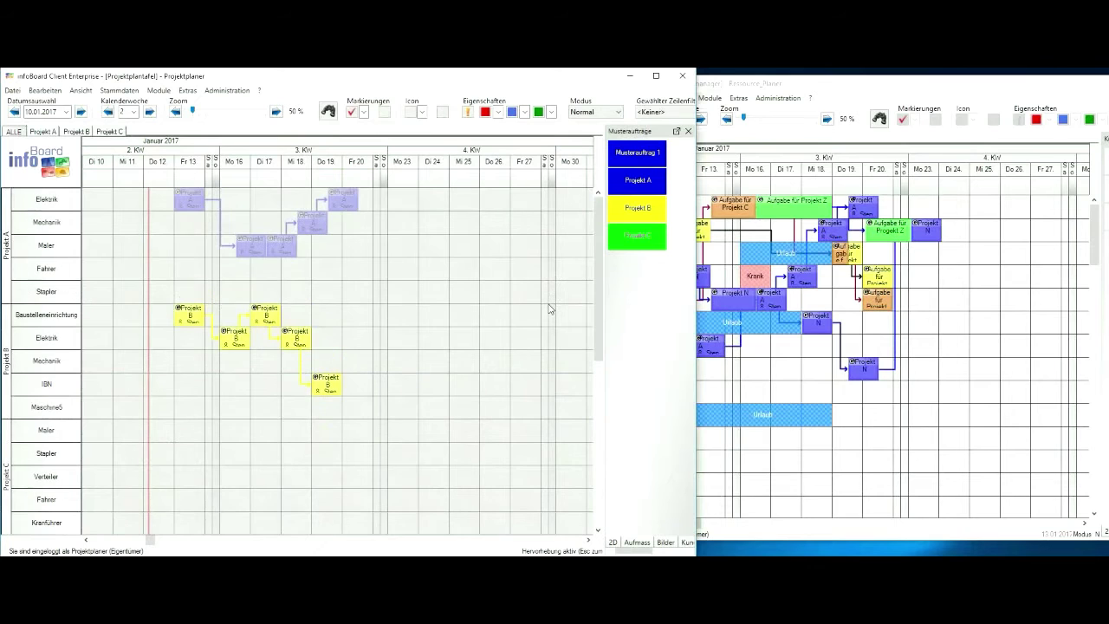
scroll(548, 309, down, 1)
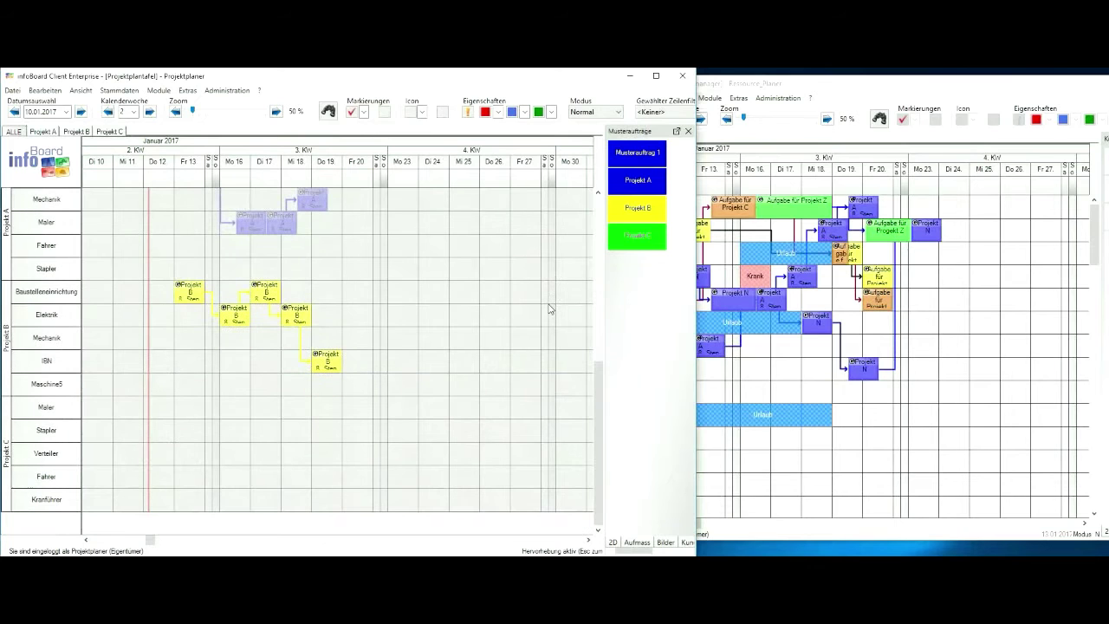
Step: Move the yellow Projekt B tasks from Projektleiter 1 onto staff rows such as Schulz and Becker
click(880, 91)
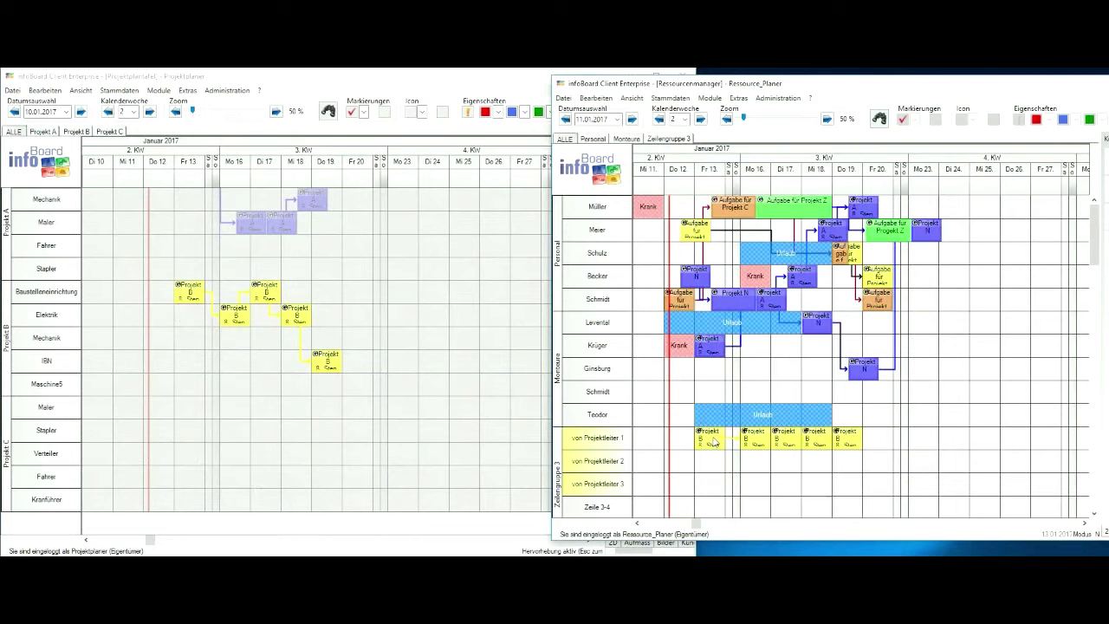
drag(713, 441, 701, 251)
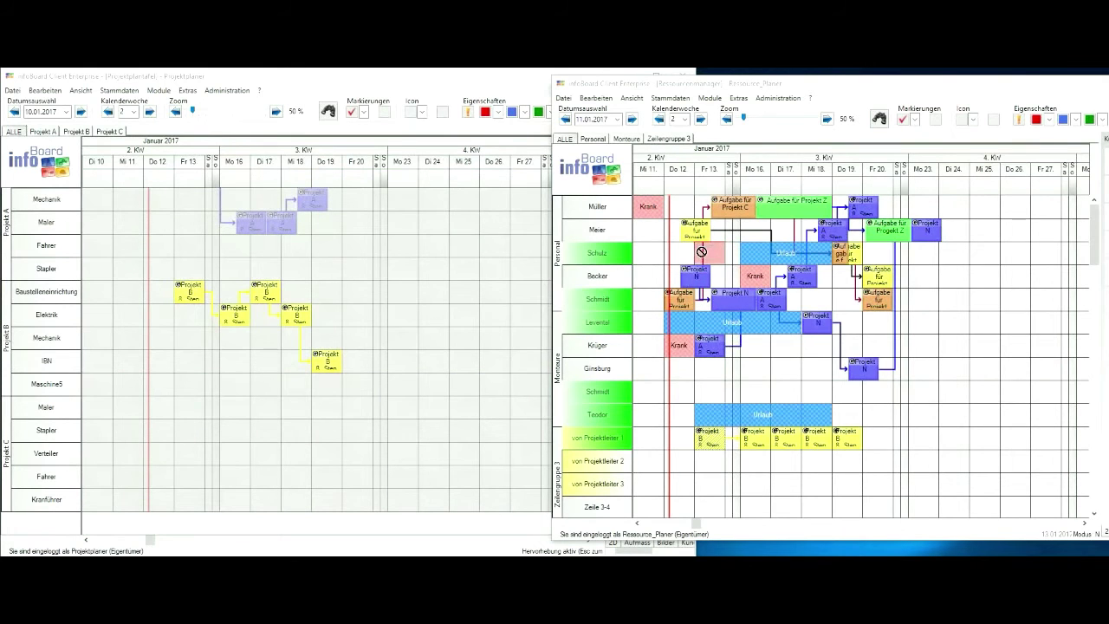
drag(700, 251, 707, 258)
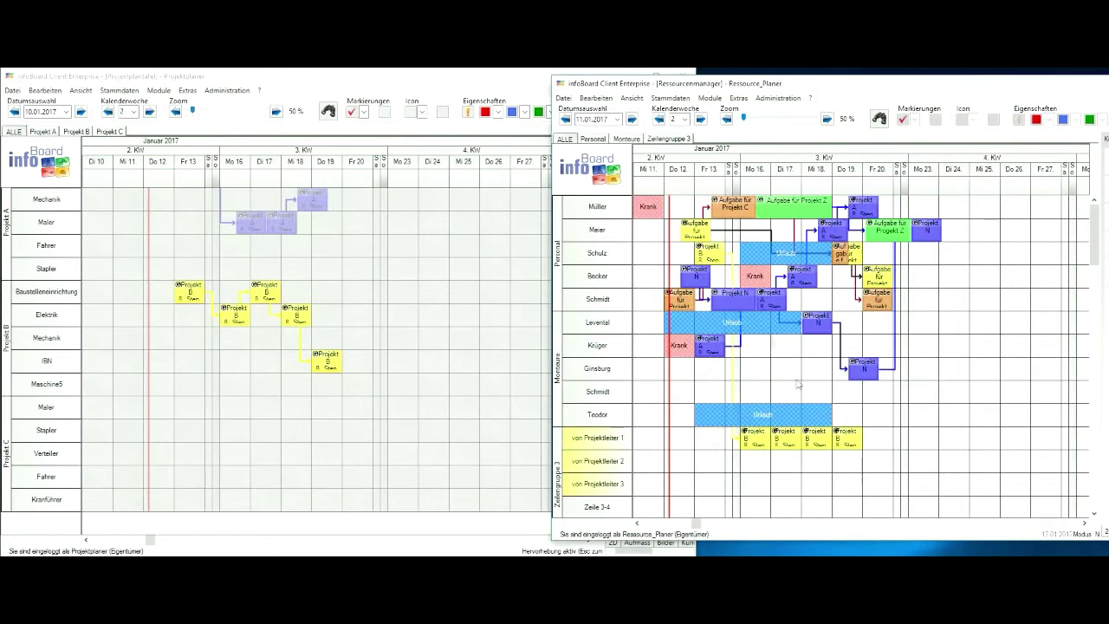
mouse_move(753, 432)
mouse_down()
mouse_move(746, 237)
mouse_move(811, 342)
mouse_move(795, 297)
mouse_move(845, 355)
mouse_move(827, 282)
mouse_up()
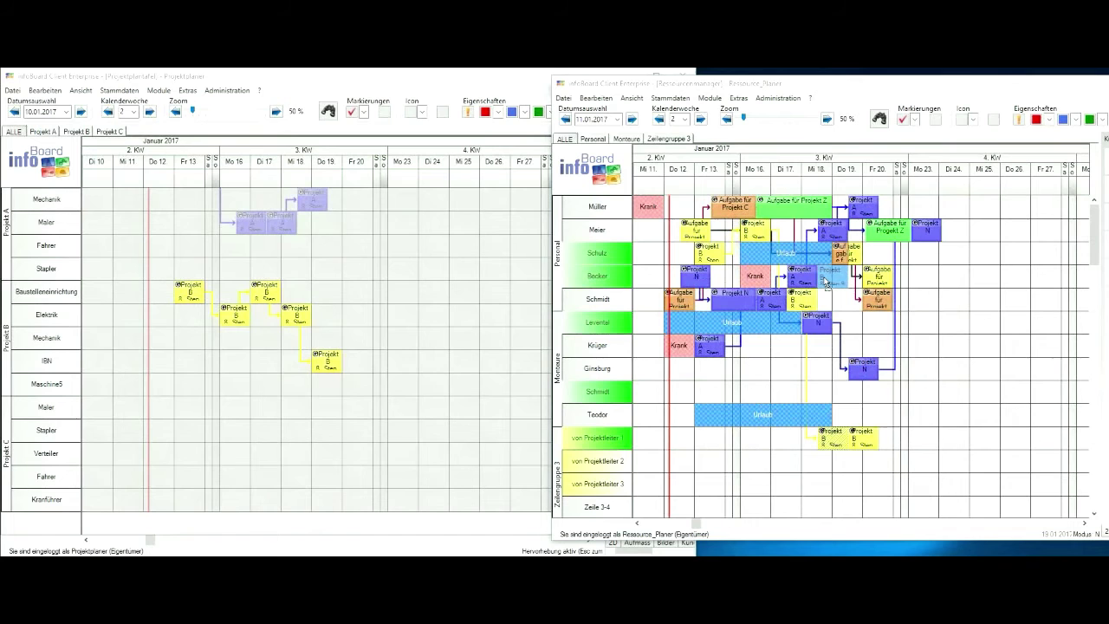
mouse_move(828, 281)
mouse_down()
mouse_move(873, 259)
mouse_move(944, 317)
mouse_move(921, 211)
mouse_up()
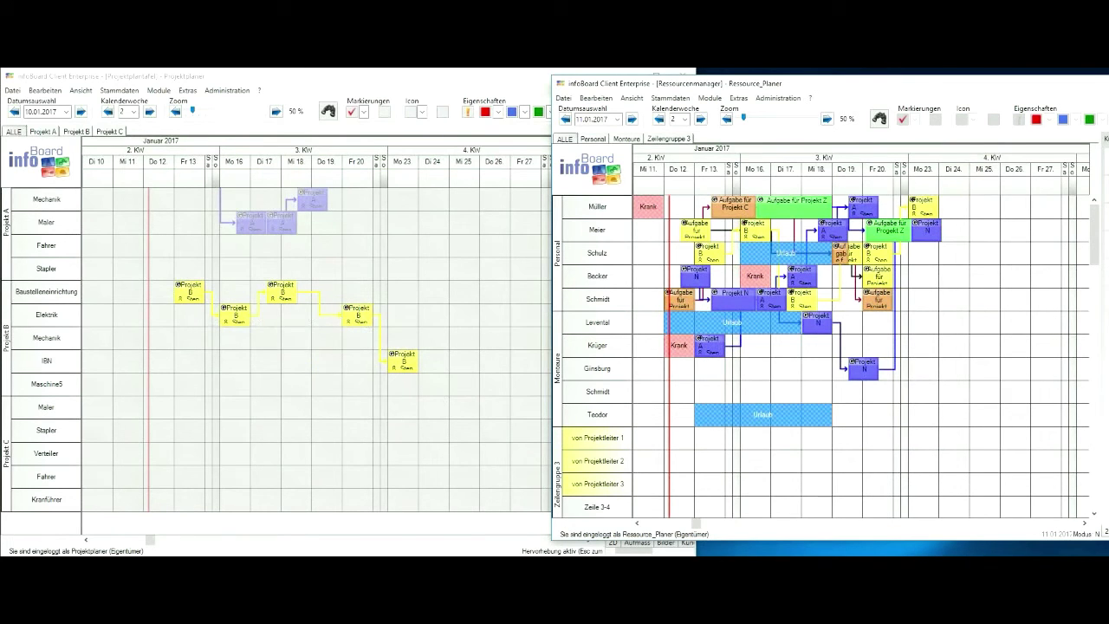
Step: Plan the green Projekt C sample order into the Maler and Stapler rows and apply it
click(328, 79)
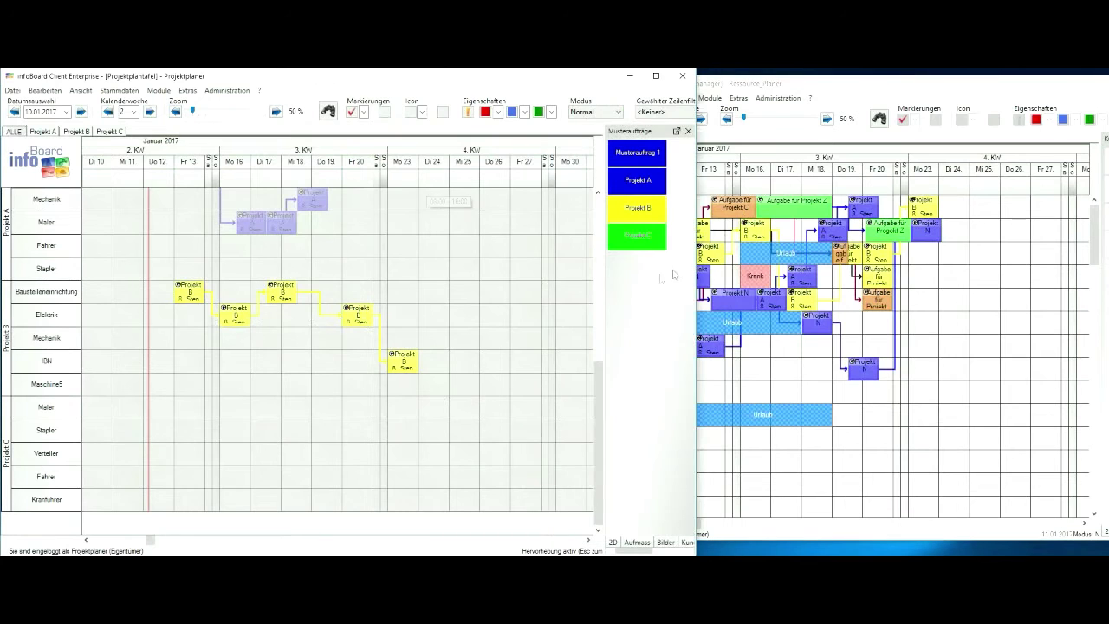
mouse_move(640, 243)
mouse_down()
mouse_move(354, 401)
mouse_move(227, 436)
mouse_move(256, 420)
mouse_up()
click(516, 403)
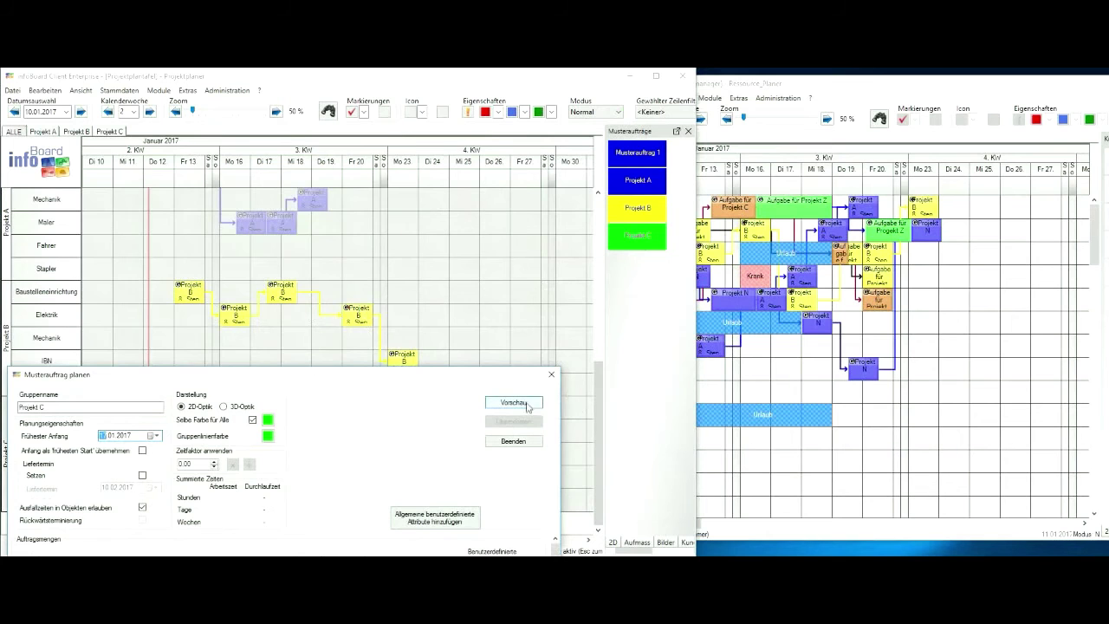
mouse_move(372, 378)
mouse_down()
mouse_move(450, 520)
mouse_move(457, 304)
mouse_up()
click(600, 344)
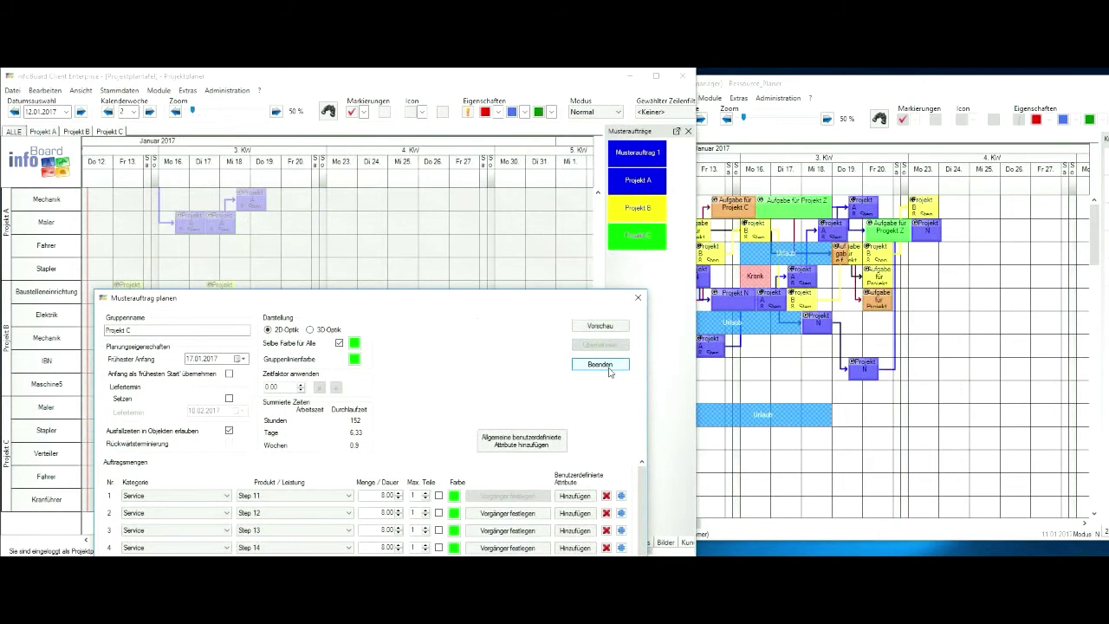
click(599, 364)
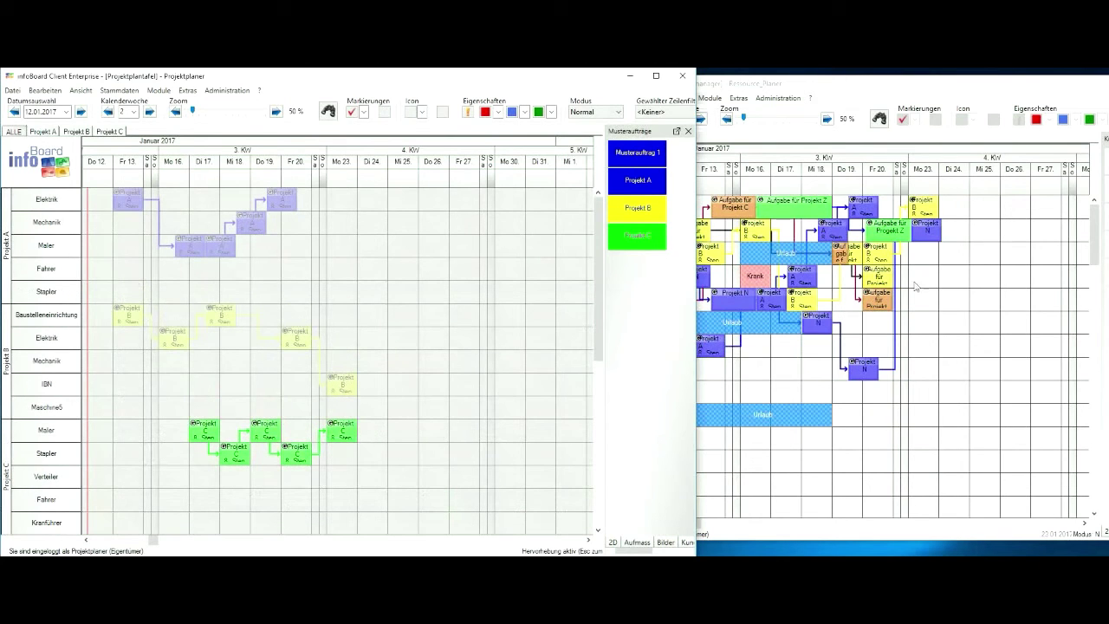
click(865, 87)
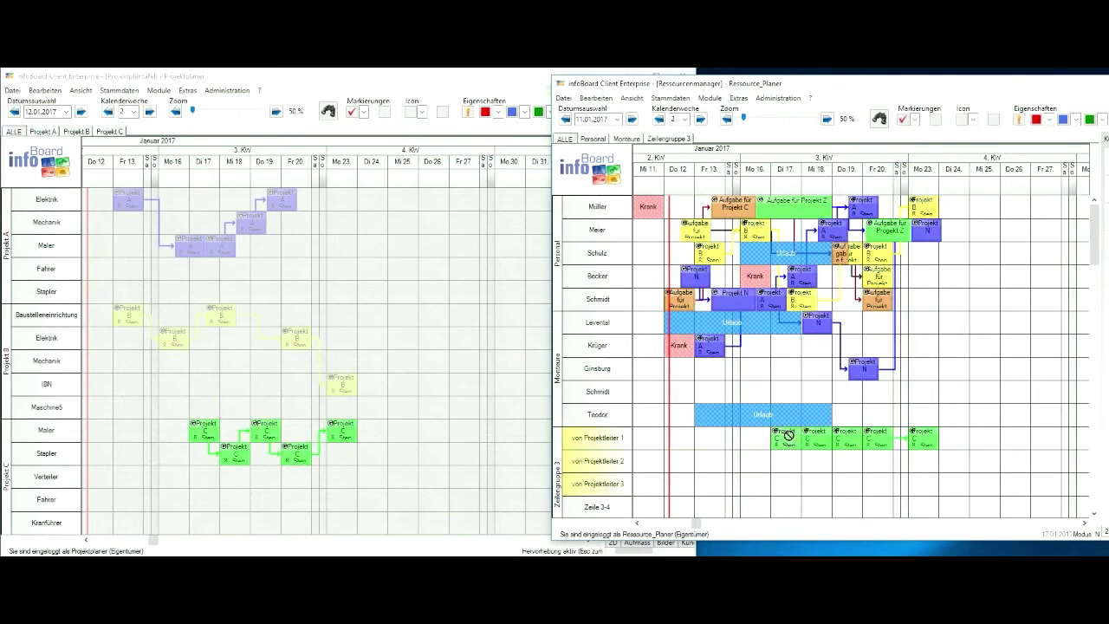
Step: Move the green Projekt C tasks from Projektleiter 1 onto the Becker, Schmidt and Teodor rows
drag(788, 438, 786, 426)
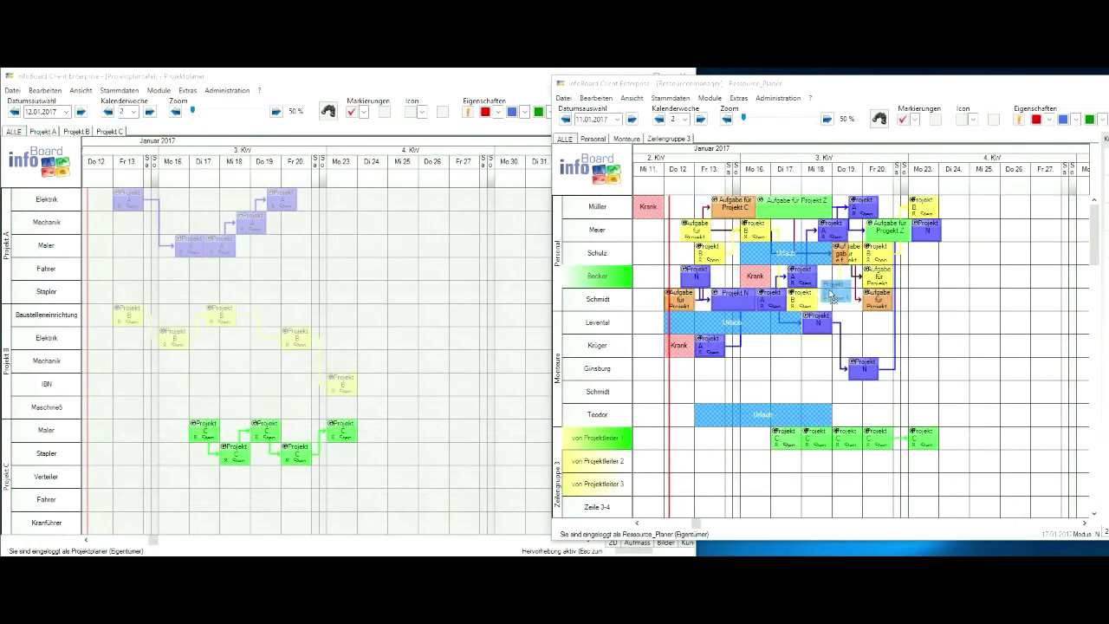
mouse_move(786, 426)
mouse_down()
mouse_move(828, 283)
mouse_move(868, 422)
mouse_move(920, 282)
mouse_up()
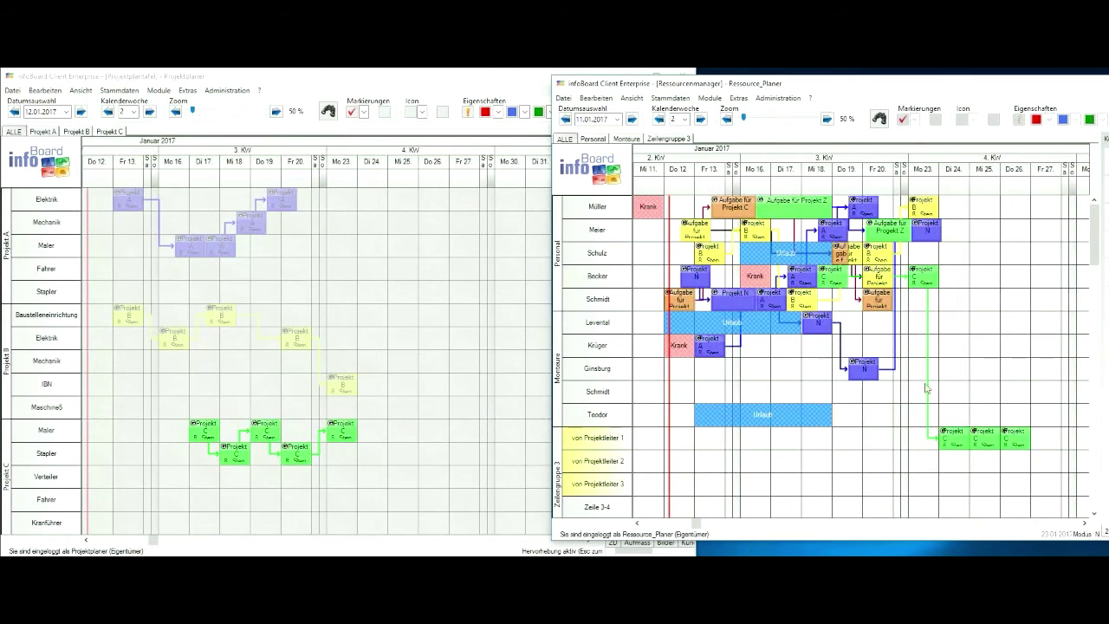
mouse_move(958, 438)
mouse_down()
mouse_move(948, 265)
mouse_move(984, 414)
mouse_up()
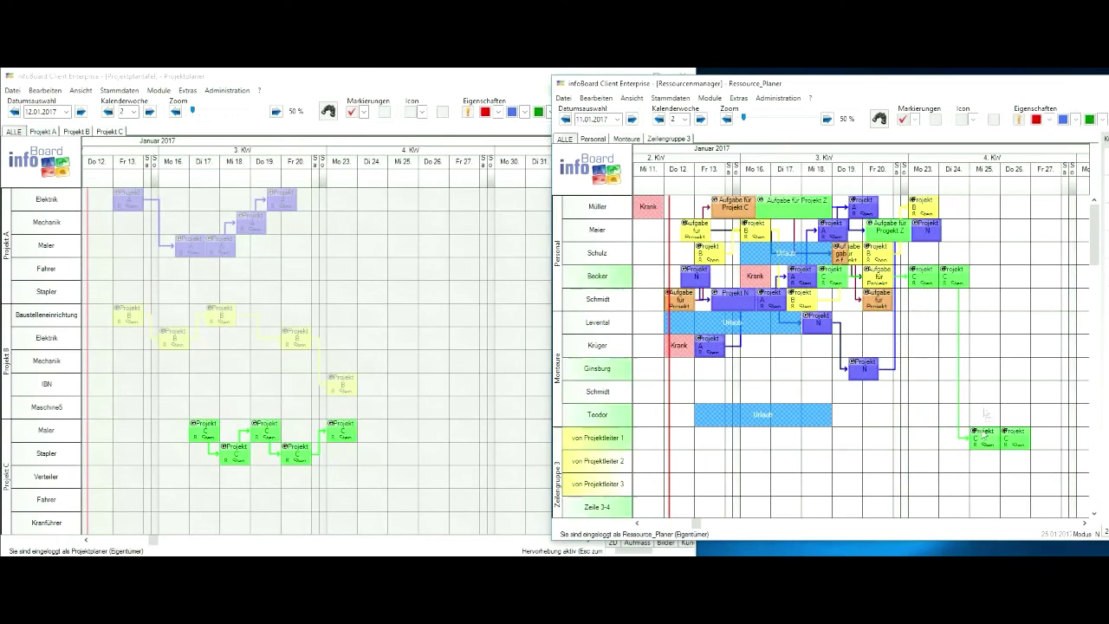
drag(949, 325, 948, 394)
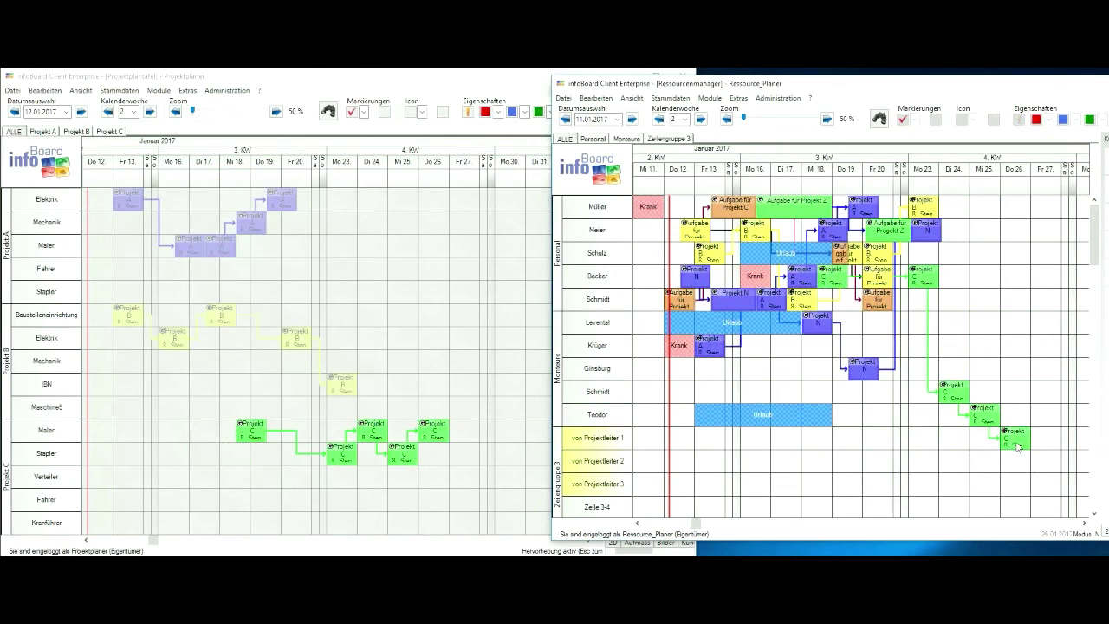
drag(1015, 447, 1041, 278)
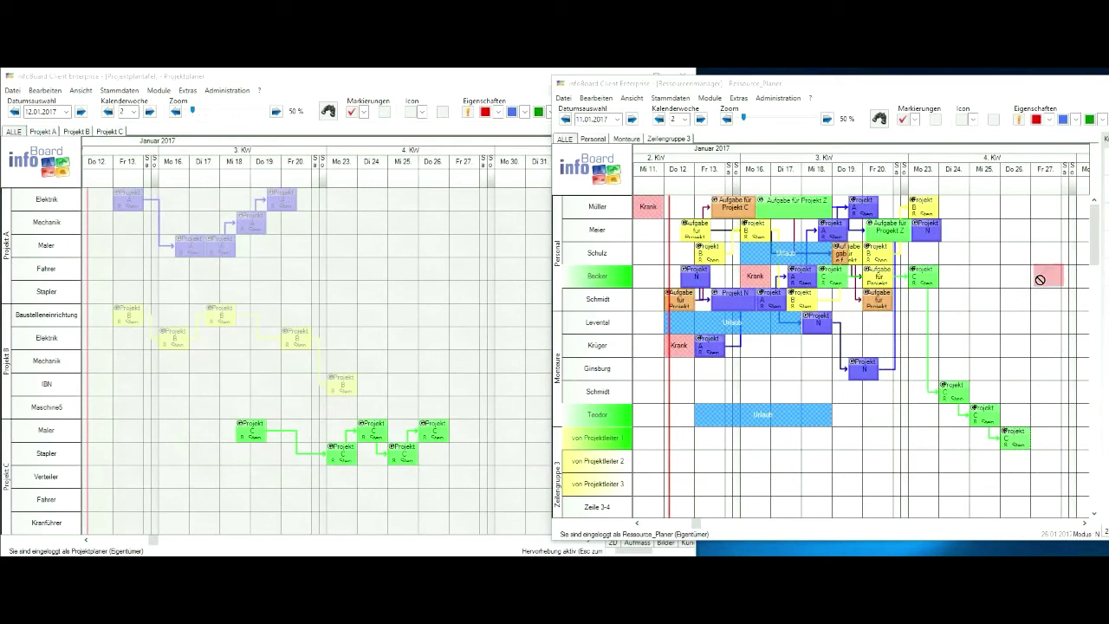
drag(1041, 278, 1042, 277)
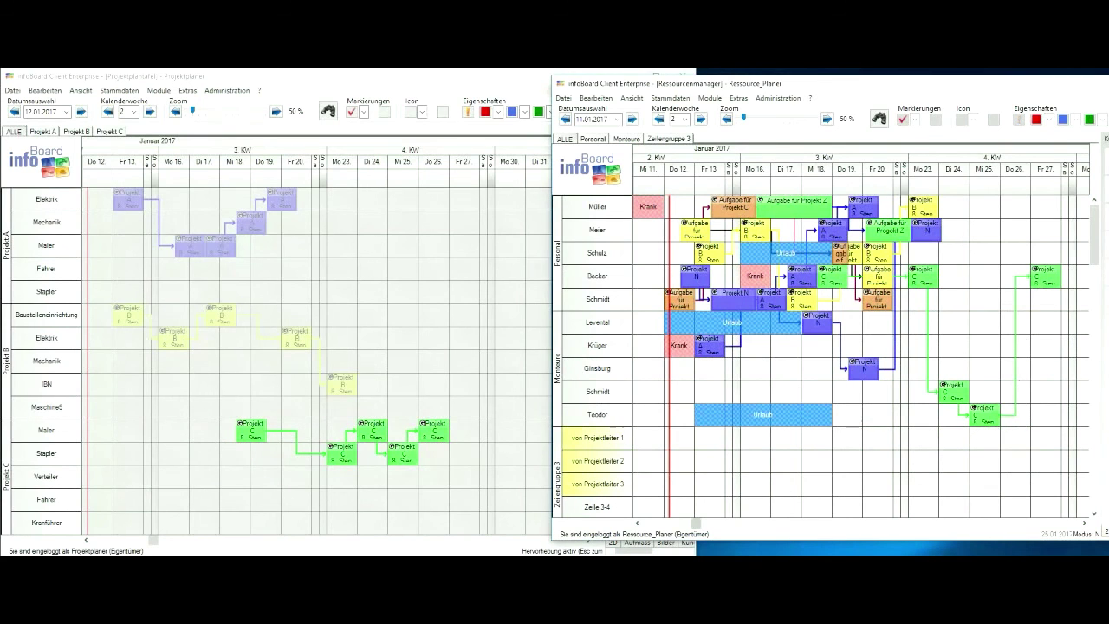